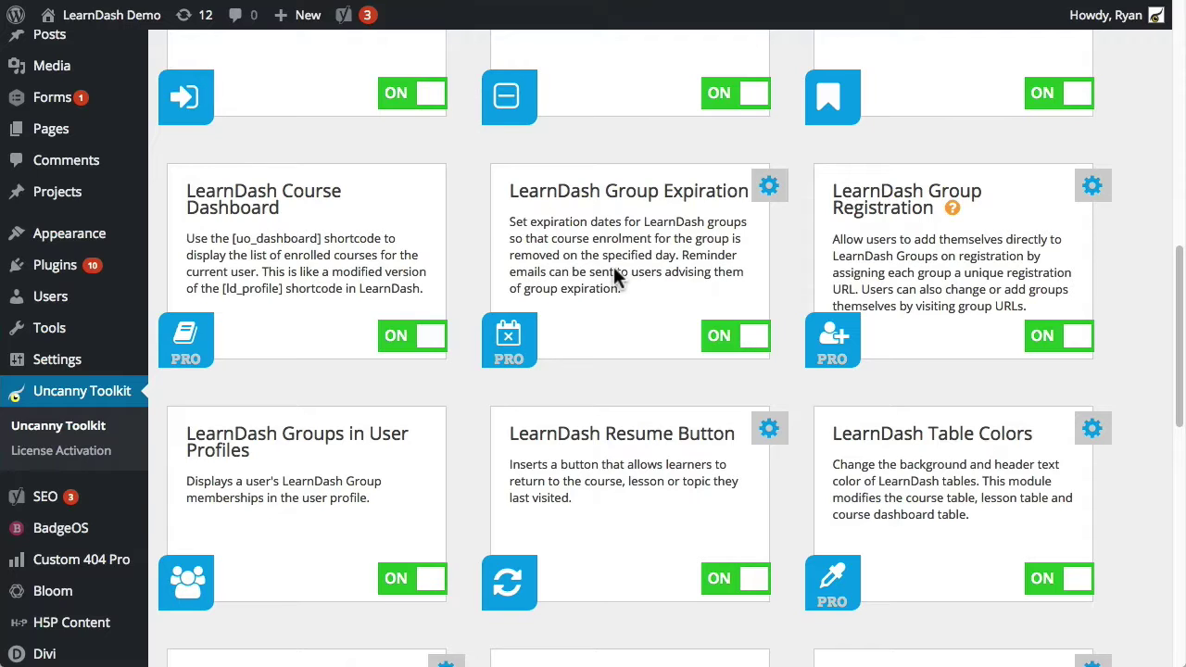
Check the Group Expiration settings, then list LearnDash Groups and review the Expiration Date column.
{"action": "left_click", "coordinate": [769, 188]}
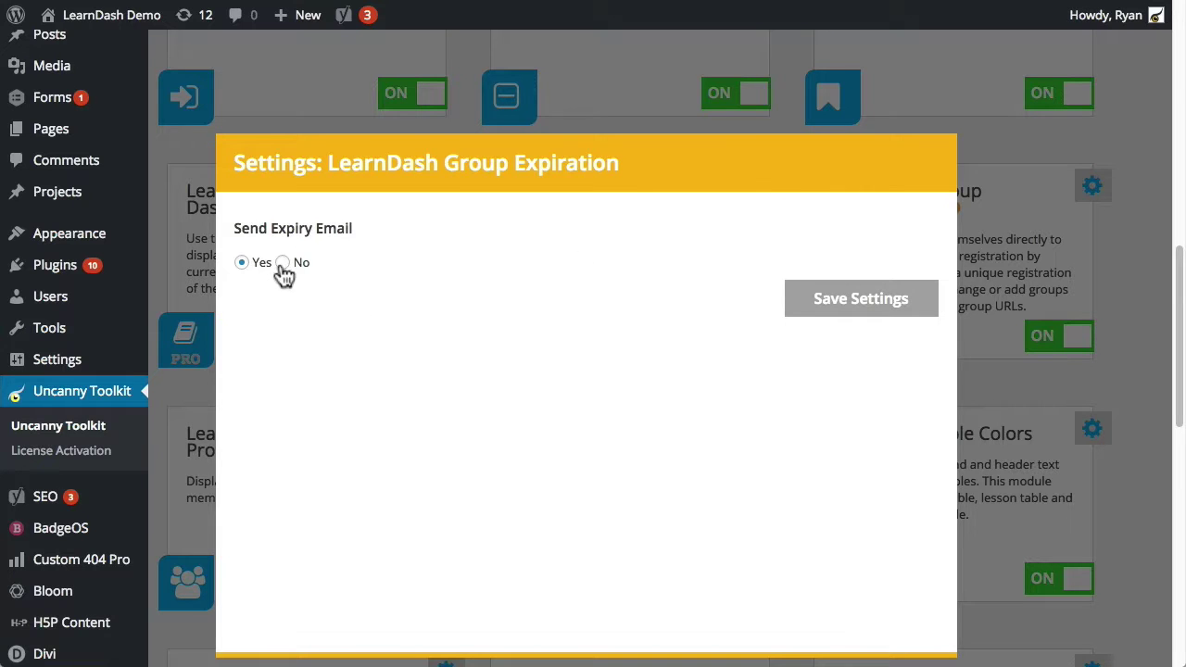
{"action": "left_click", "coordinate": [785, 110]}
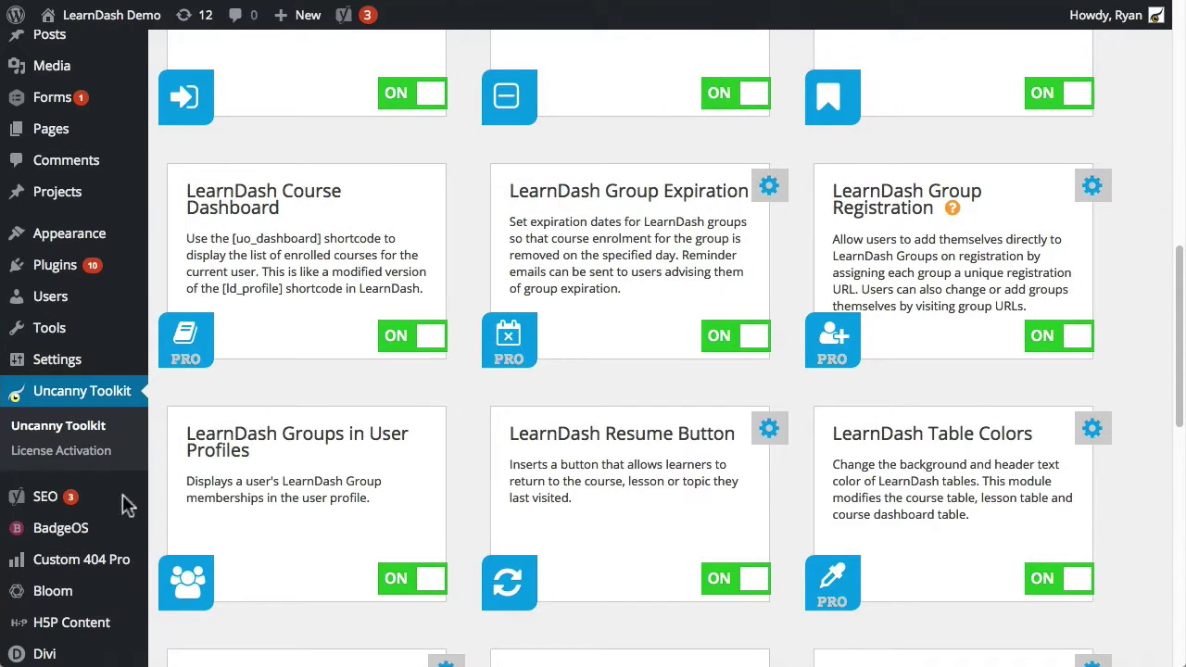
{"action": "scroll", "coordinate": [60, 547], "scroll_direction": "down", "scroll_amount": 2}
{"action": "mouse_move", "coordinate": [80, 616]}
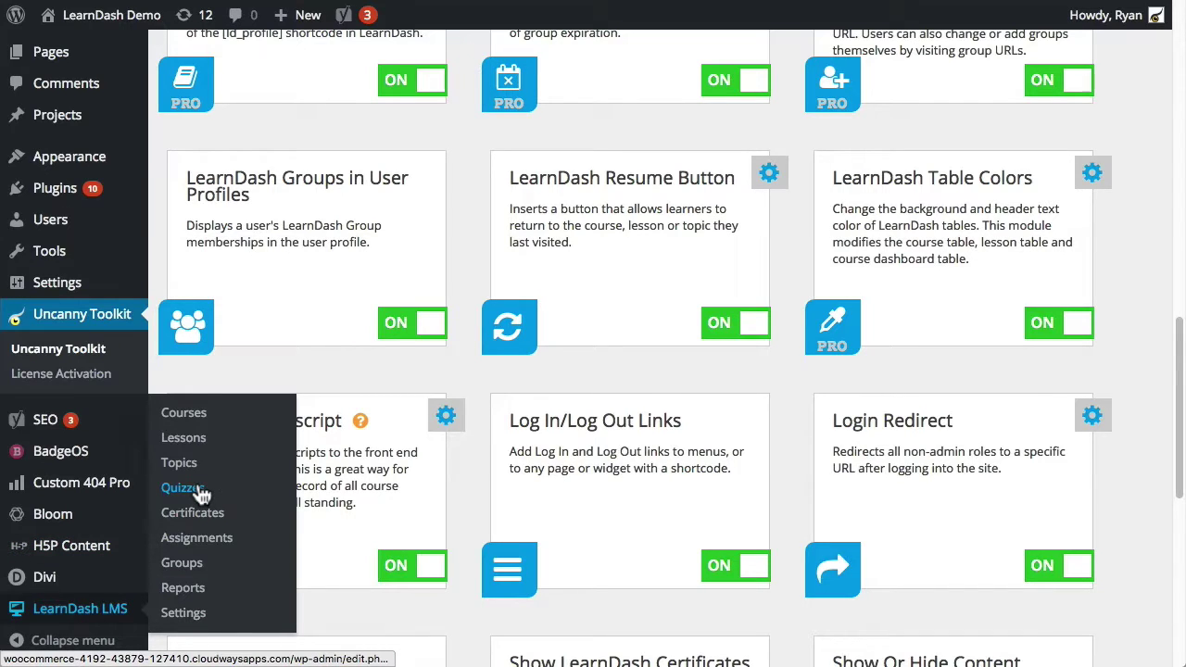
{"action": "left_click", "coordinate": [192, 567]}
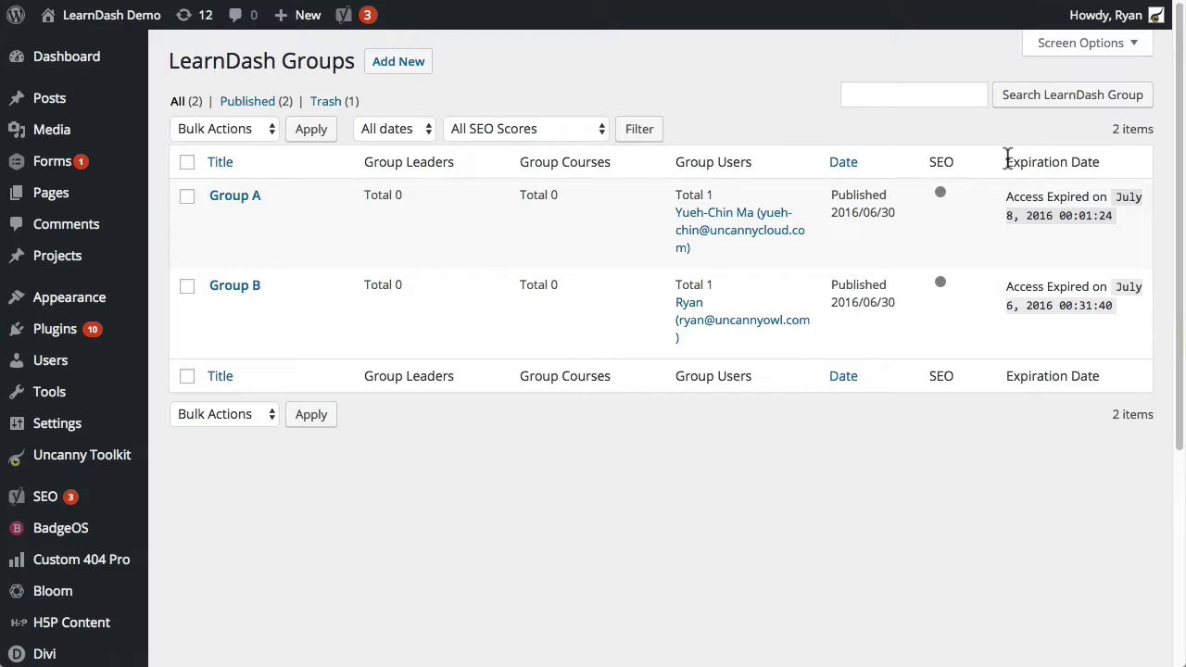
{"action": "left_click_drag", "start_coordinate": [1006, 163], "coordinate": [1103, 167]}
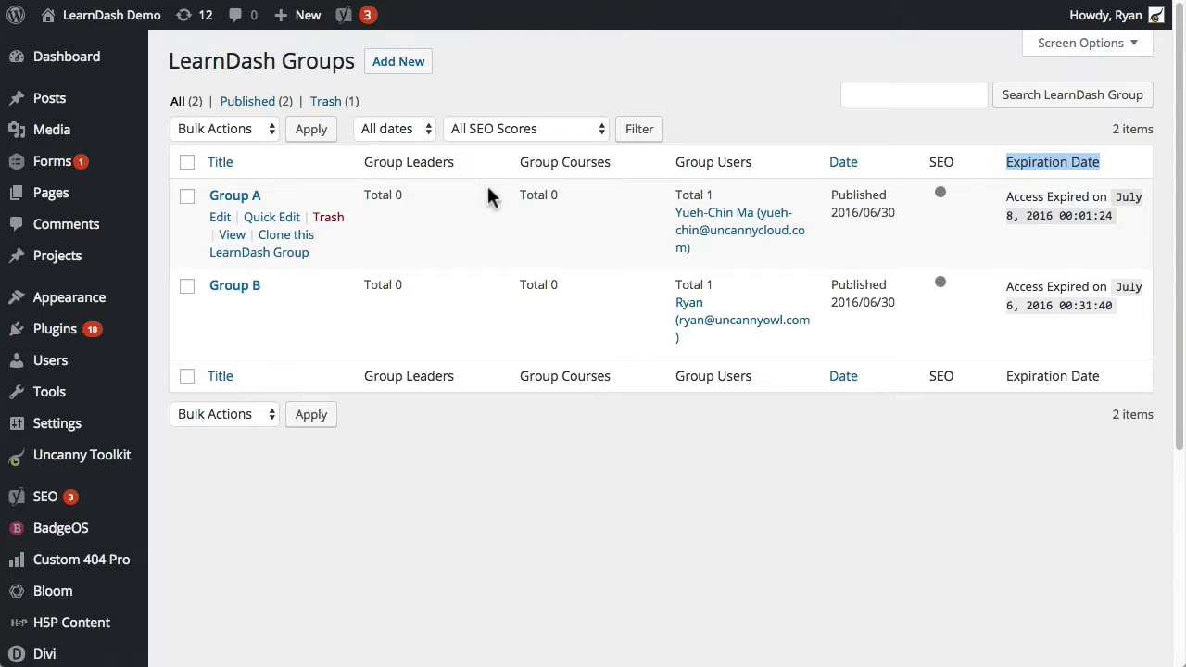
{"action": "left_click", "coordinate": [1015, 200]}
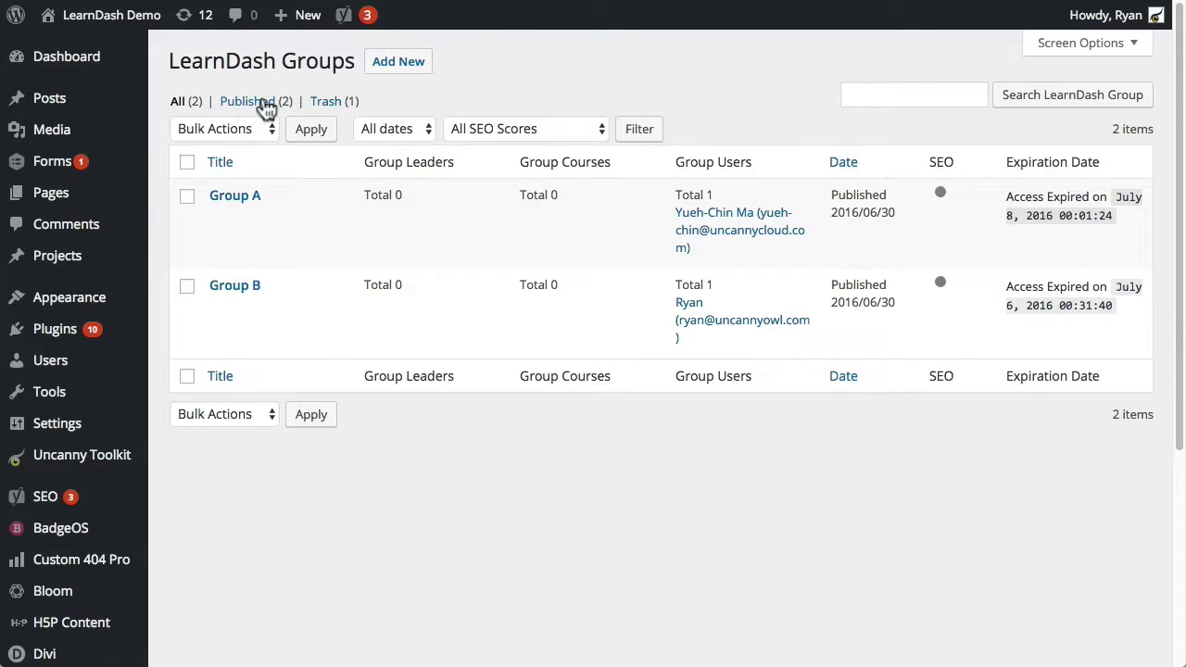
Open Group A for editing and change its Expiration Date from 07/08/2016 to 07/15/2016.
{"action": "left_click", "coordinate": [220, 217]}
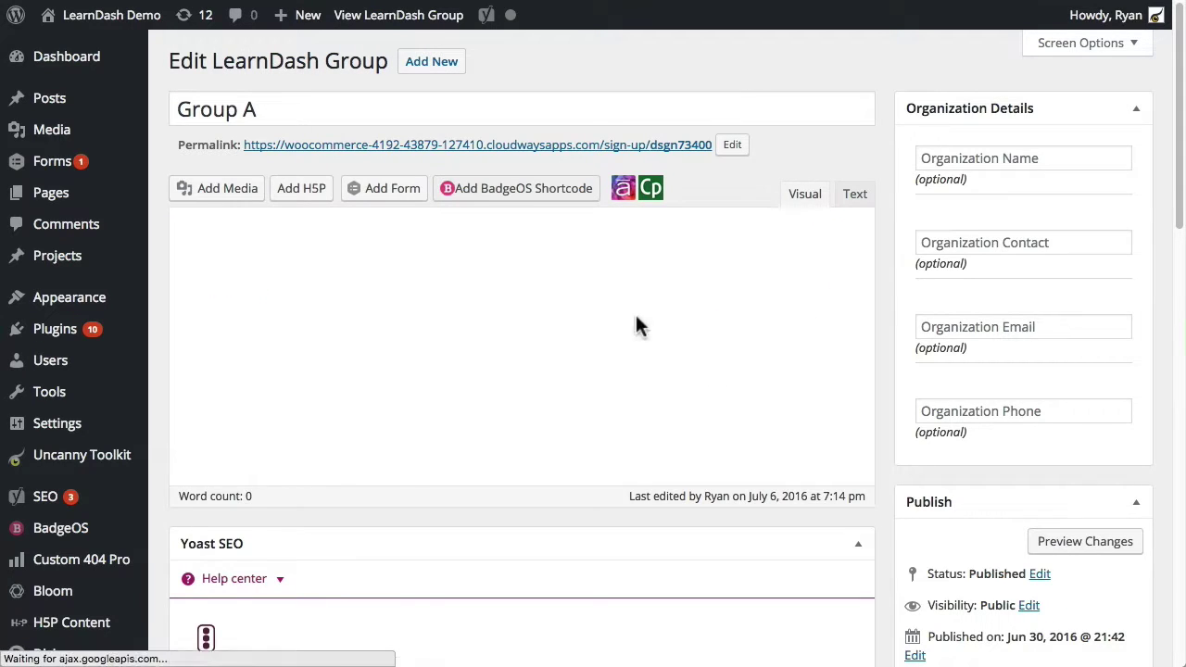
{"action": "scroll", "coordinate": [821, 355], "scroll_direction": "down", "scroll_amount": 2}
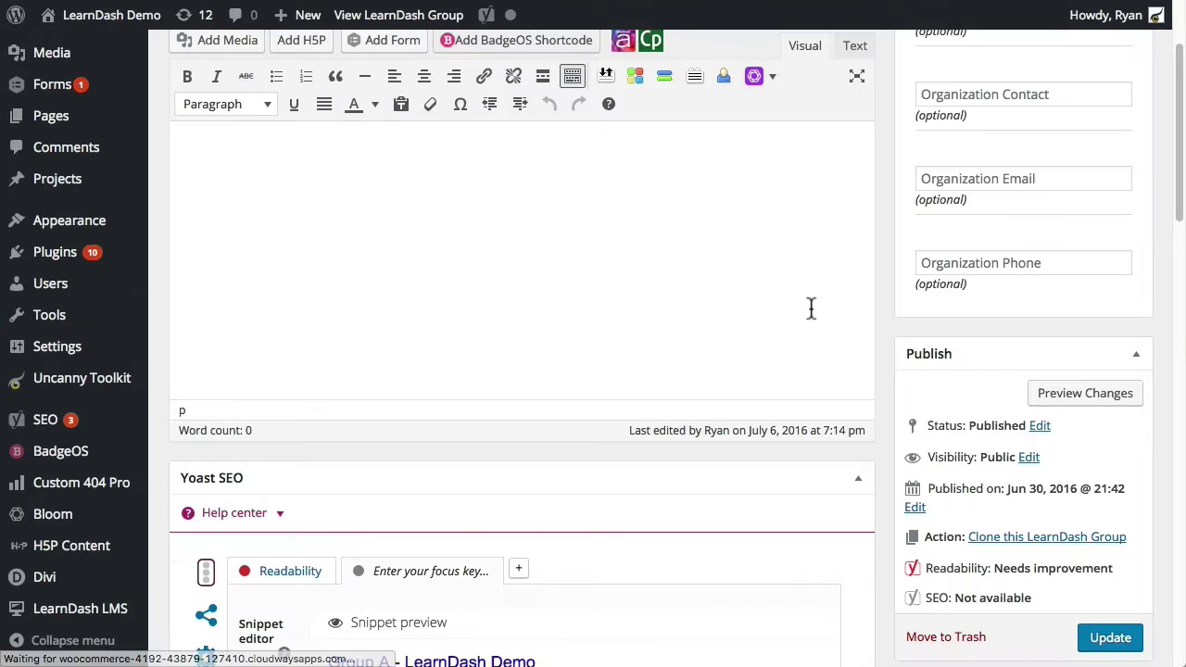
{"action": "scroll", "coordinate": [797, 348], "scroll_direction": "down", "scroll_amount": 10}
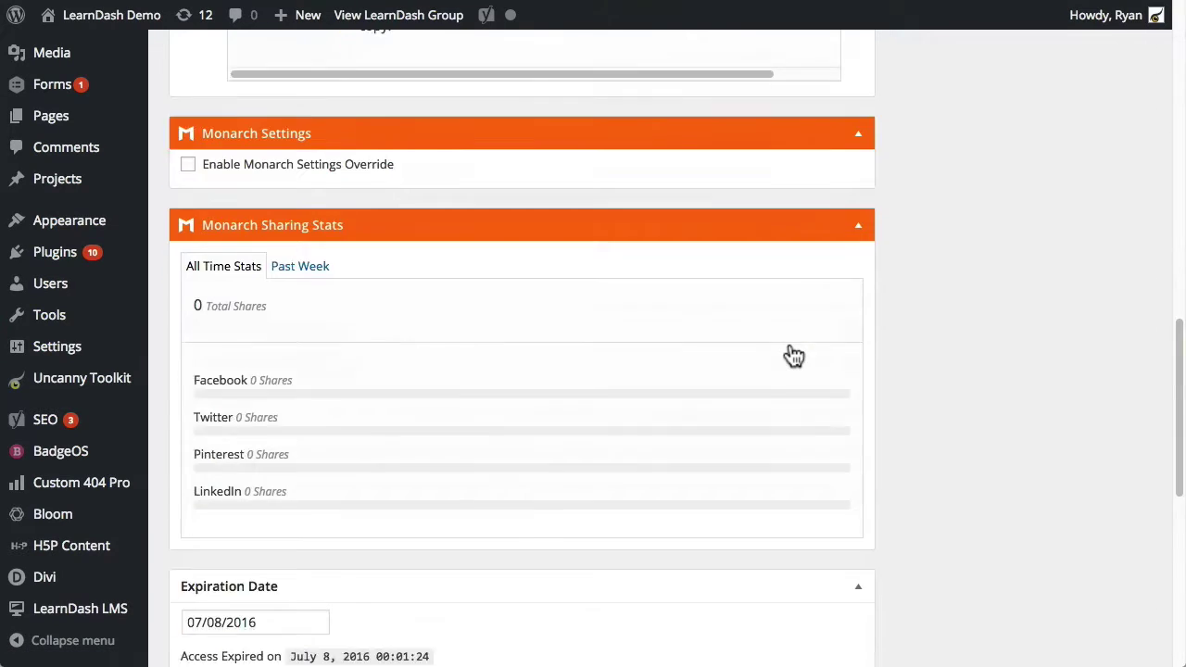
{"action": "scroll", "coordinate": [795, 355], "scroll_direction": "down", "scroll_amount": 5}
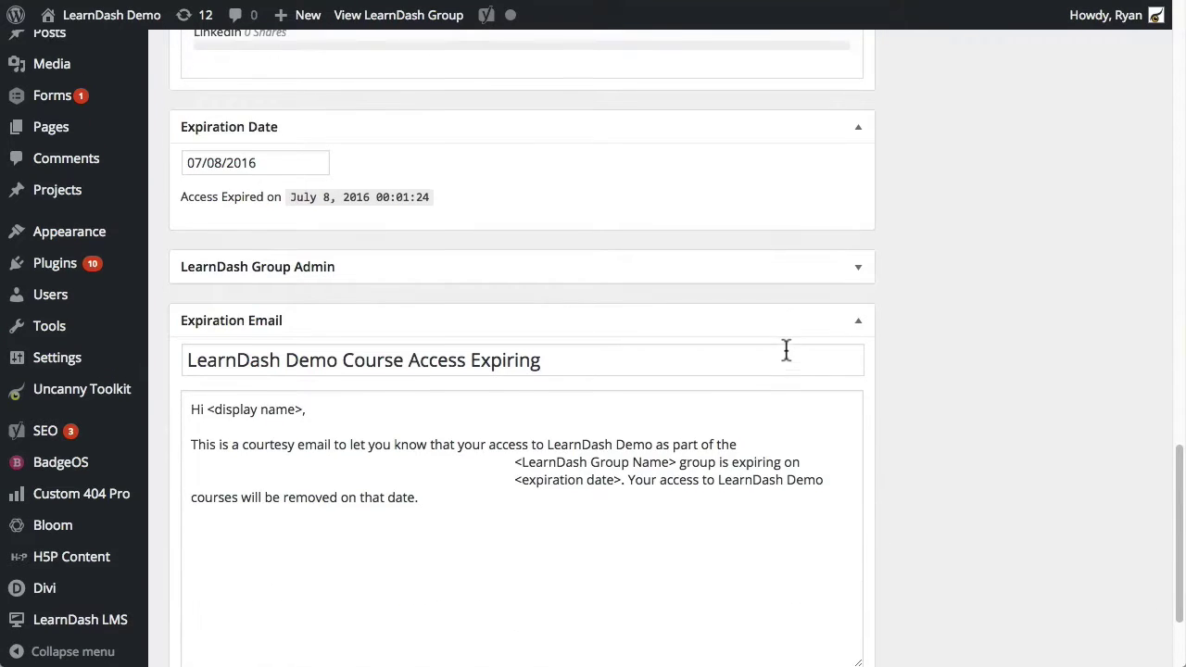
{"action": "scroll", "coordinate": [785, 349], "scroll_direction": "up", "scroll_amount": 1}
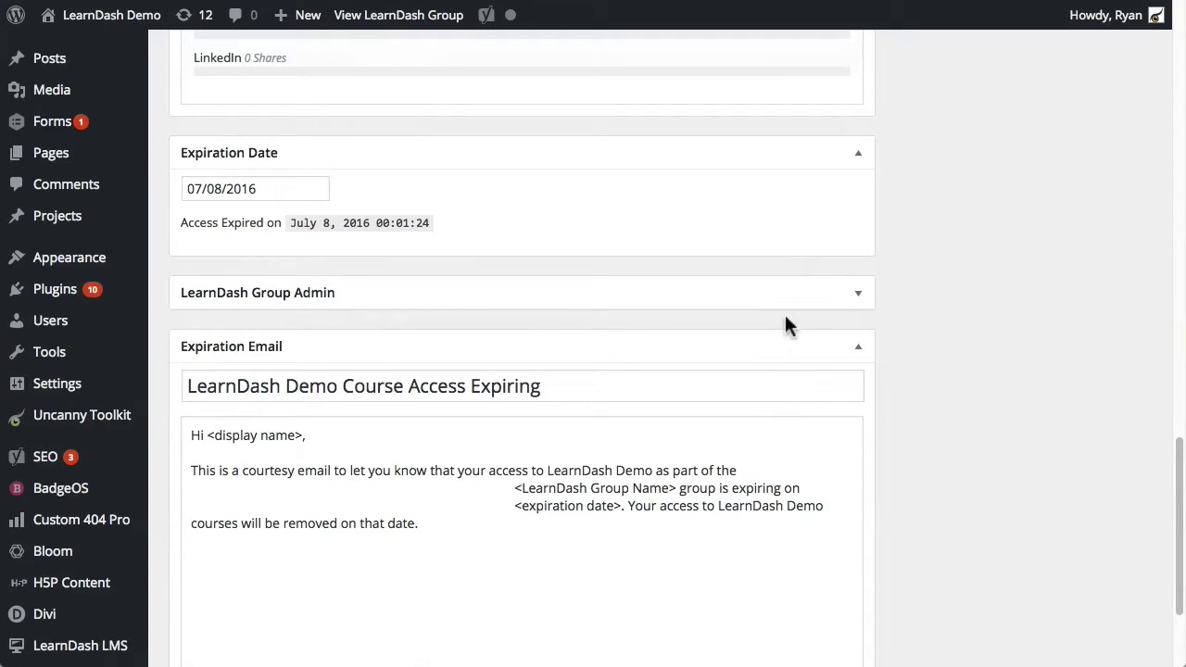
{"action": "left_click", "coordinate": [271, 187]}
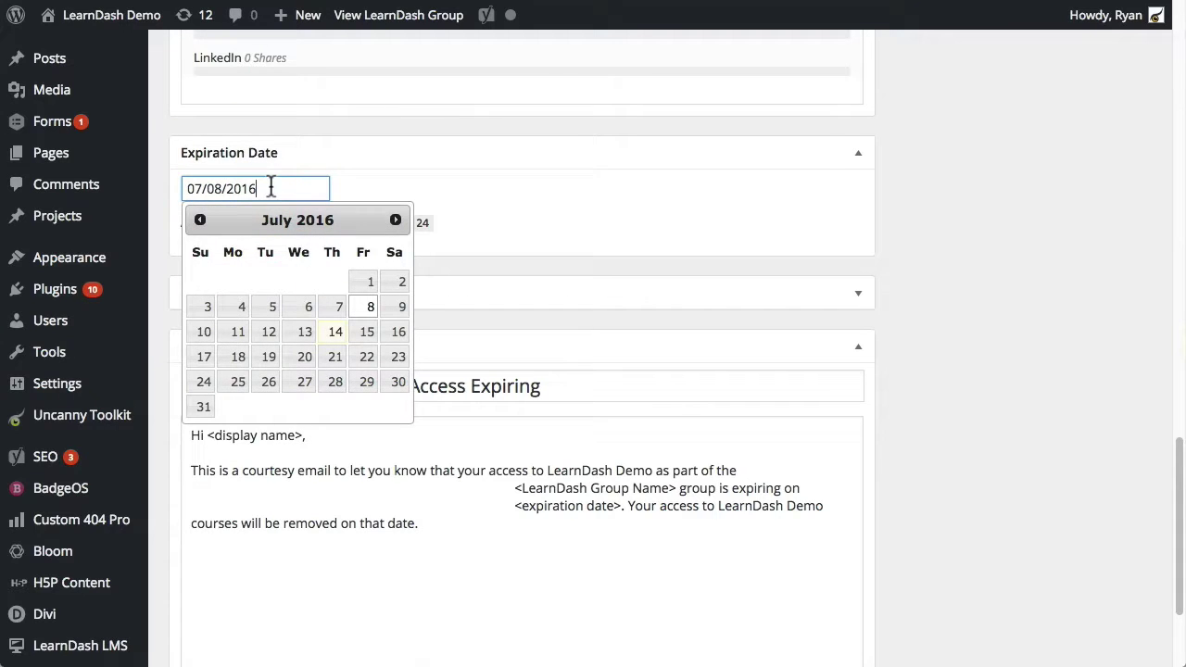
{"action": "left_click", "coordinate": [367, 334]}
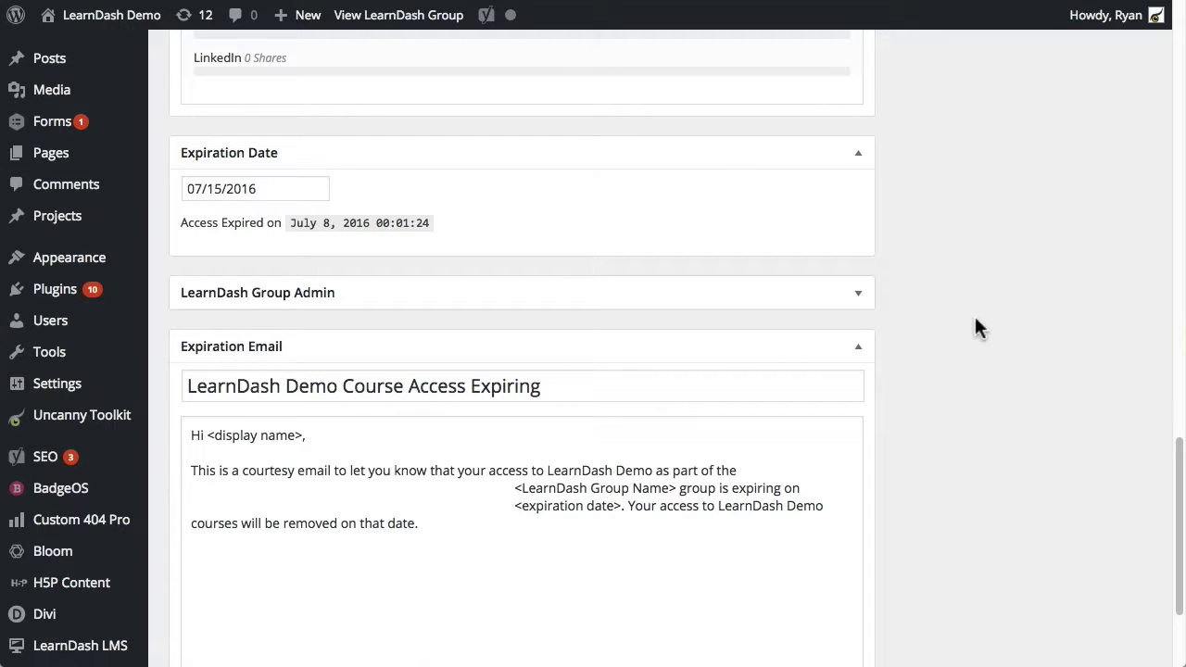
{"action": "scroll", "coordinate": [998, 325], "scroll_direction": "up", "scroll_amount": 15}
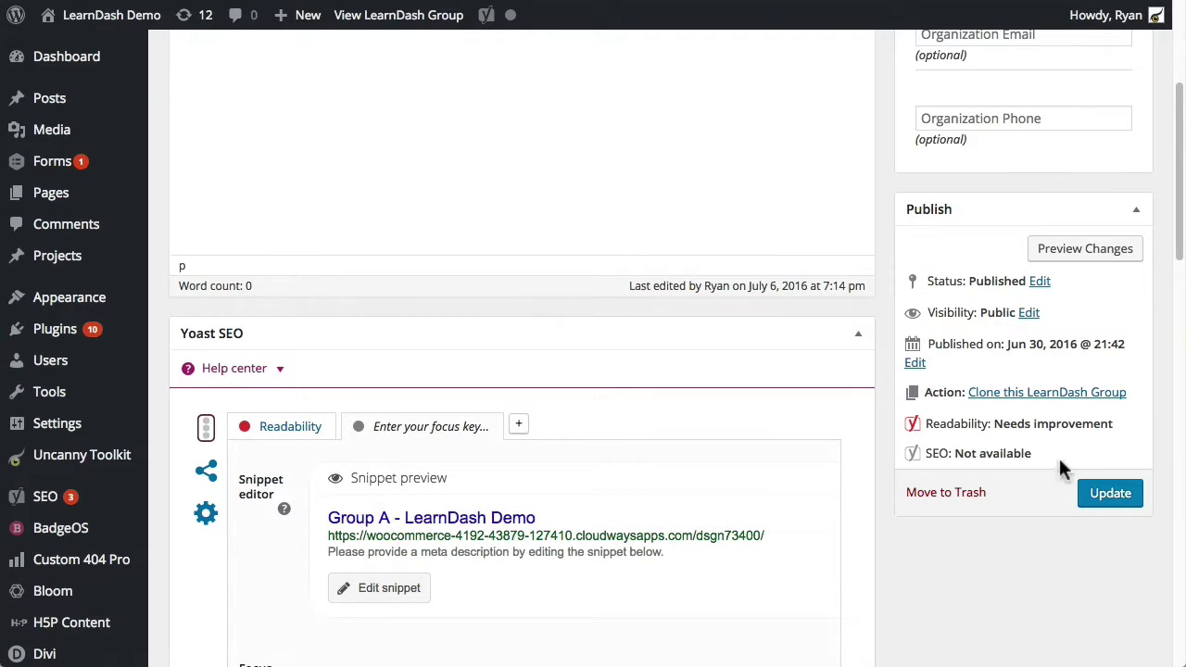
Update Group A with the new expiration date and expand the LearnDash Group Admin section.
{"action": "left_click", "coordinate": [1102, 500]}
{"action": "scroll", "coordinate": [1005, 539], "scroll_direction": "down", "scroll_amount": 10}
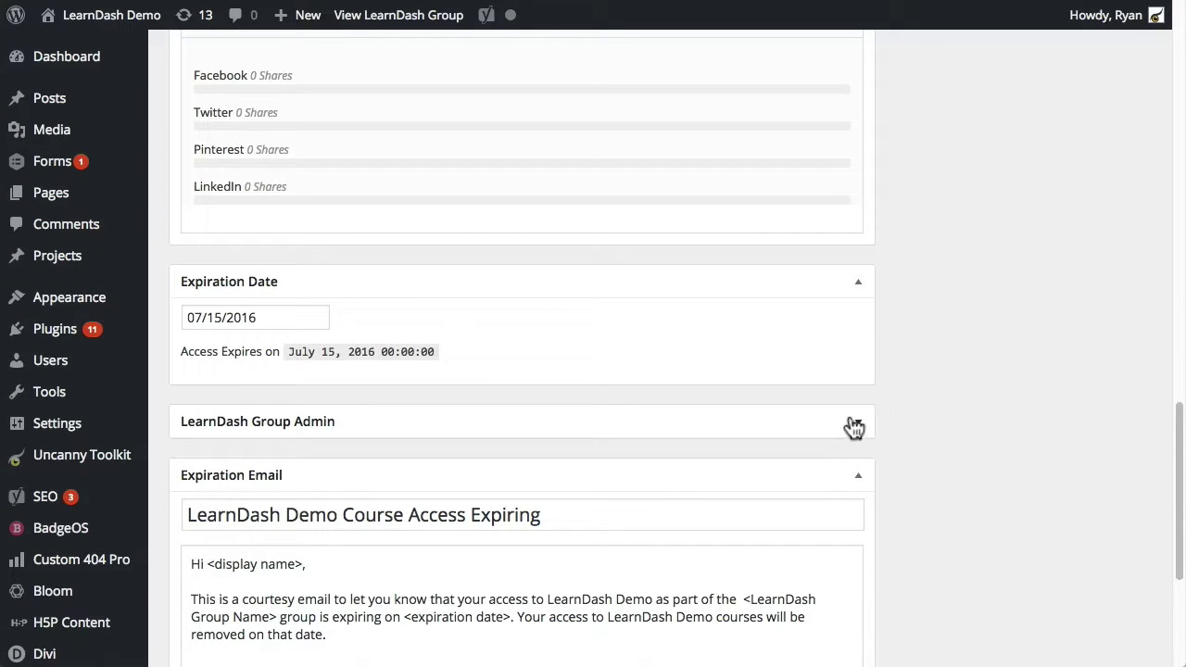
{"action": "left_click", "coordinate": [857, 421]}
{"action": "scroll", "coordinate": [951, 296], "scroll_direction": "down", "scroll_amount": 4}
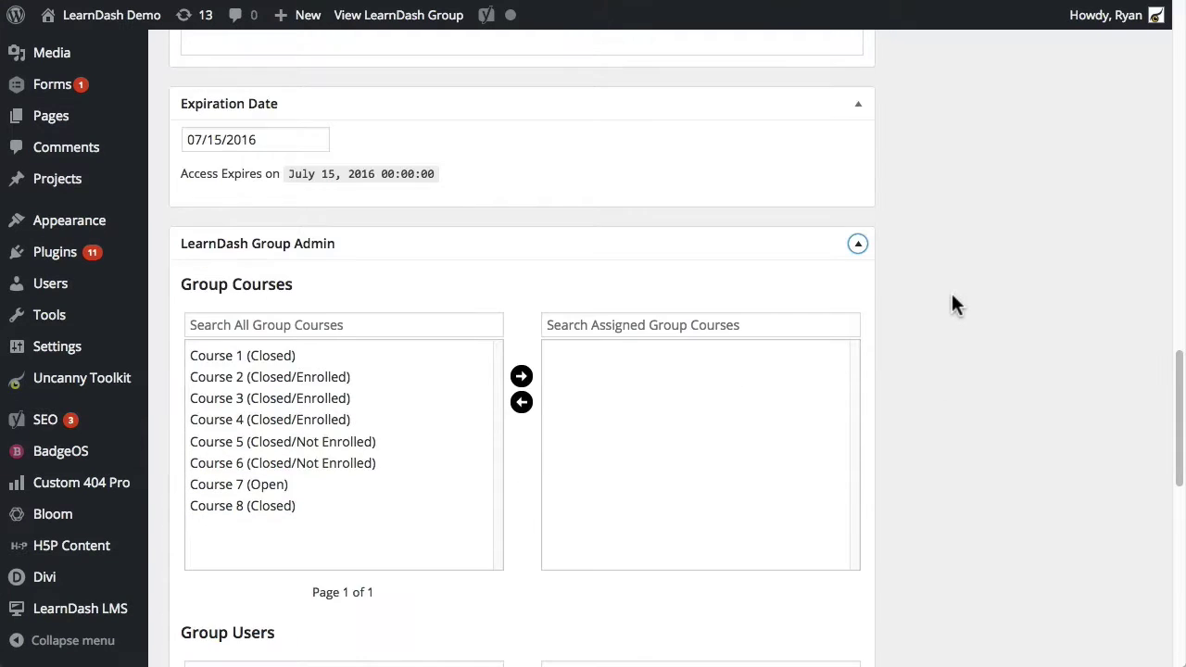
Assign Courses 1, 2 and 3 to Group A and save the group.
{"action": "left_click", "coordinate": [521, 244]}
{"action": "left_click", "coordinate": [248, 198]}
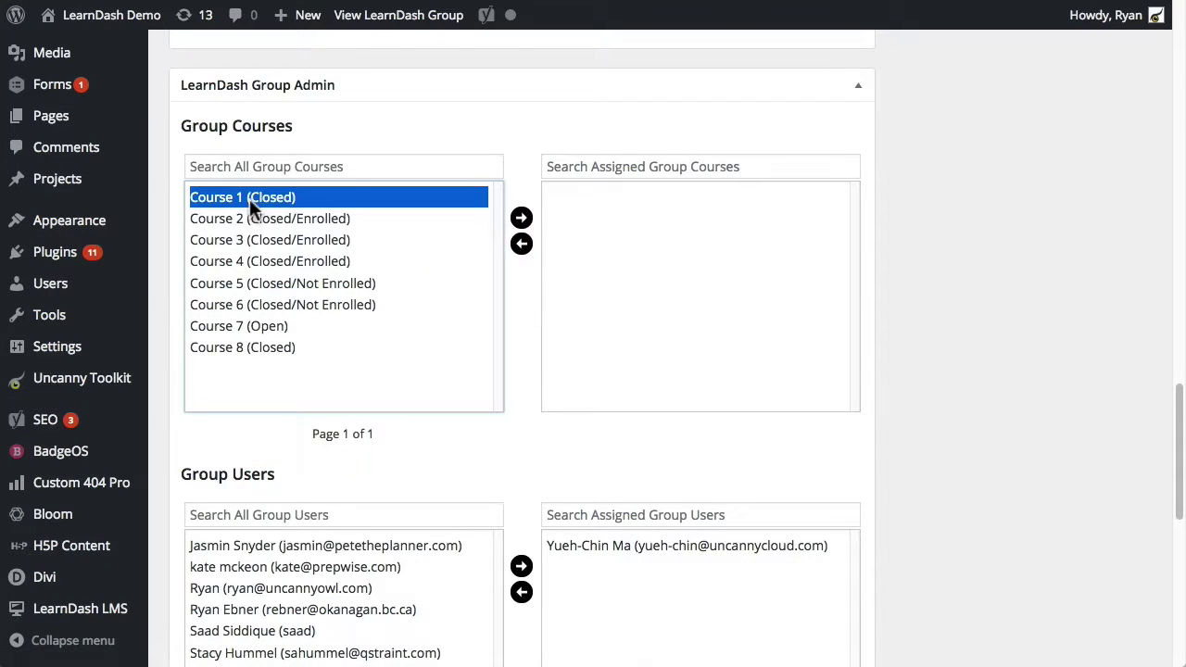
{"action": "left_click", "coordinate": [308, 240], "text": "shift"}
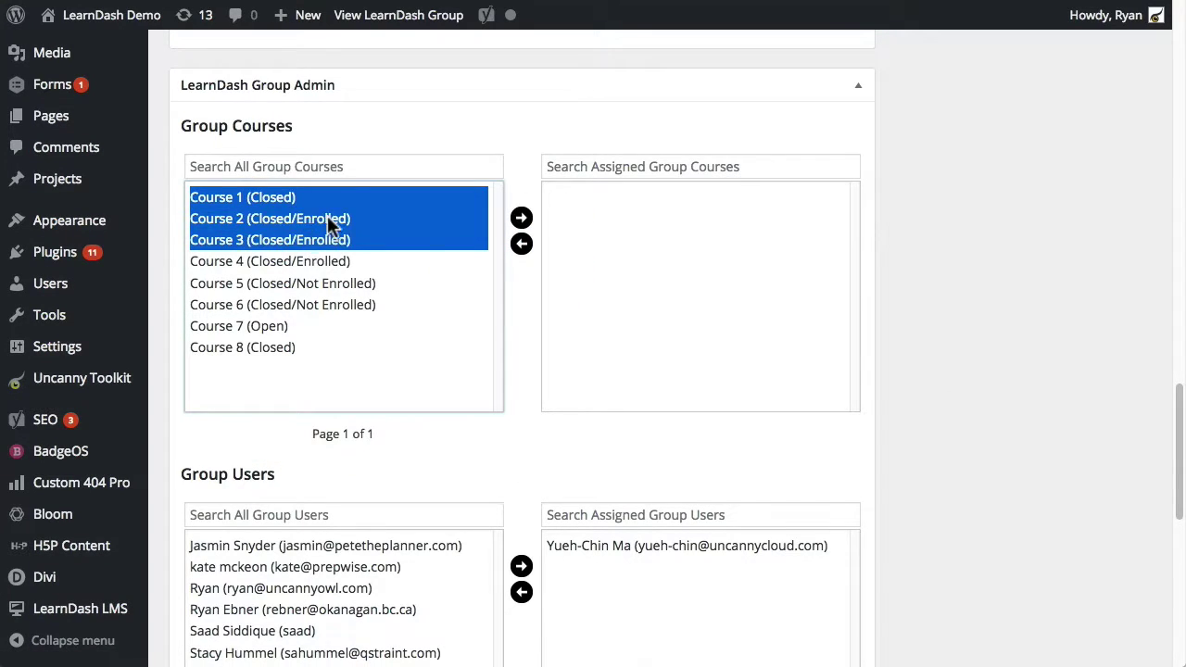
{"action": "left_click", "coordinate": [521, 219]}
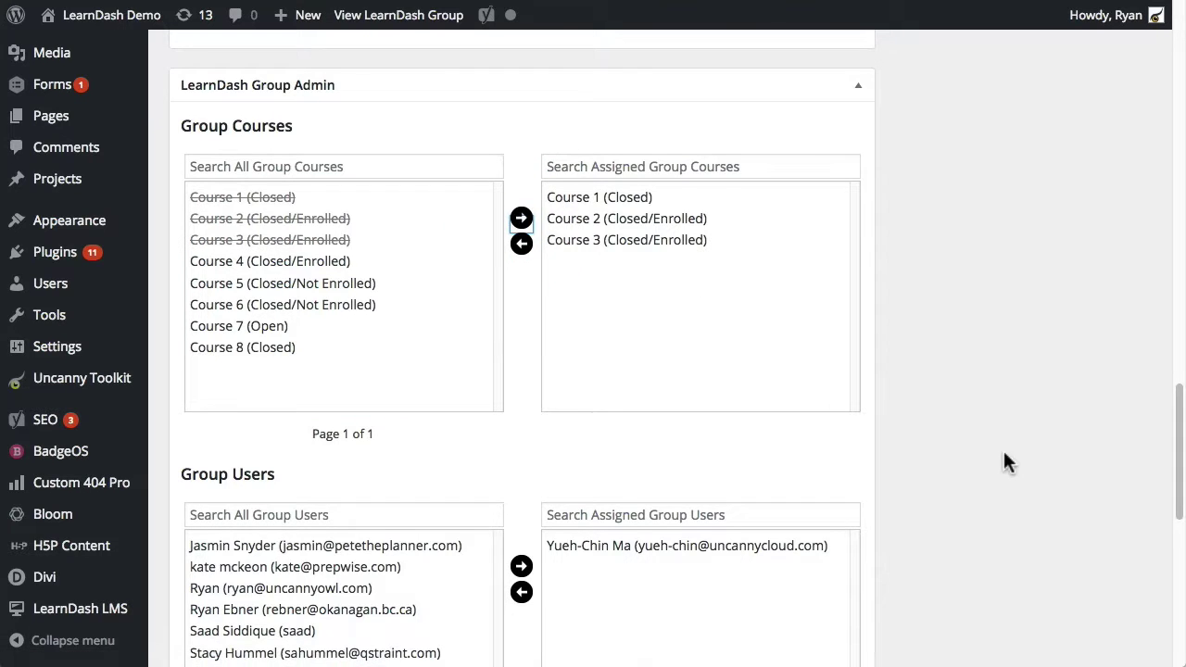
{"action": "scroll", "coordinate": [1003, 450], "scroll_direction": "up", "scroll_amount": 5}
{"action": "left_click", "coordinate": [1109, 477]}
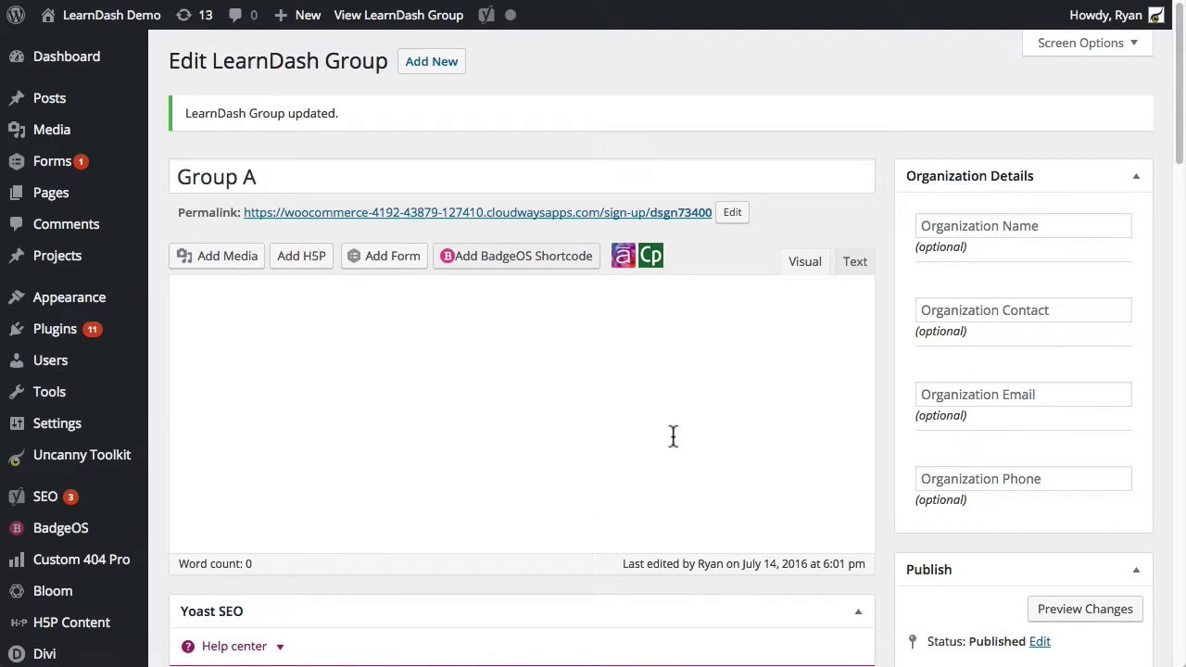
Highlight the expiration email subject 'LearnDash Demo Course Access Expiring' and its placeholder body text.
{"action": "scroll", "coordinate": [671, 430], "scroll_direction": "down", "scroll_amount": 12}
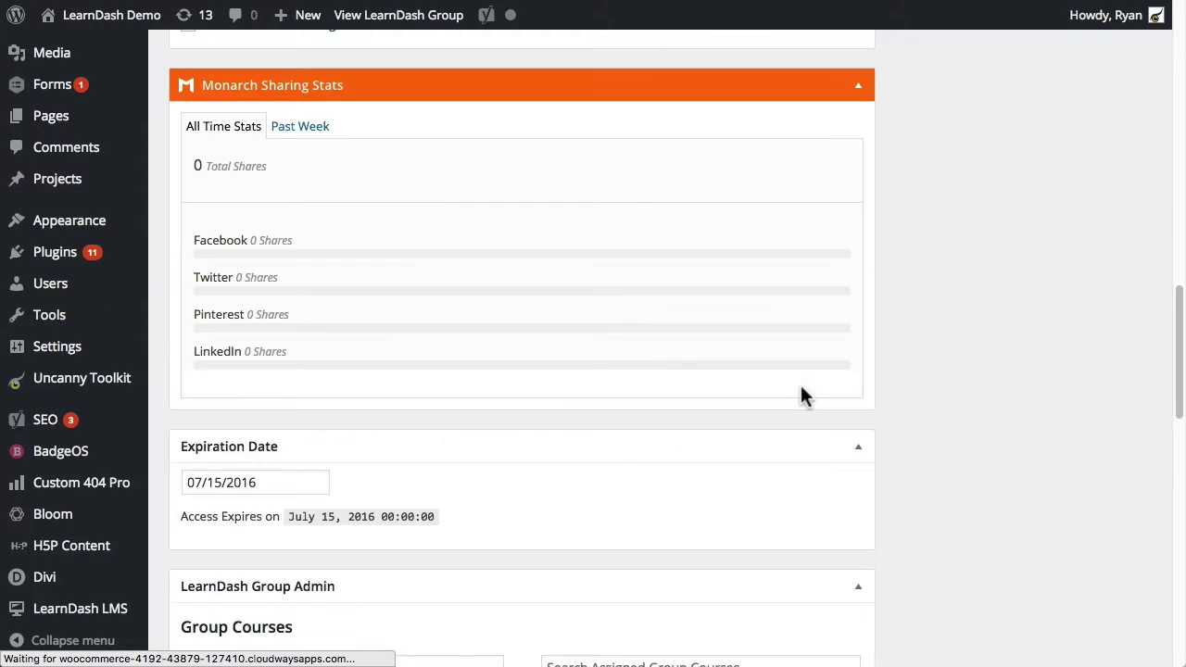
{"action": "scroll", "coordinate": [801, 385], "scroll_direction": "down", "scroll_amount": 12}
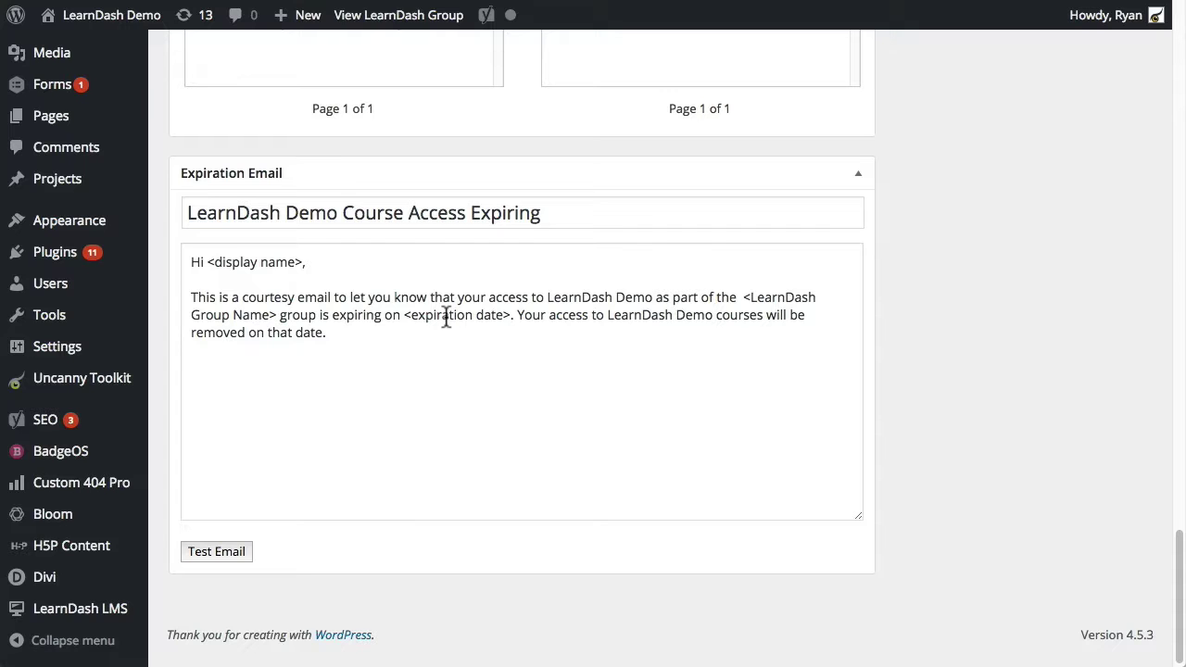
{"action": "left_click_drag", "start_coordinate": [552, 213], "coordinate": [185, 212]}
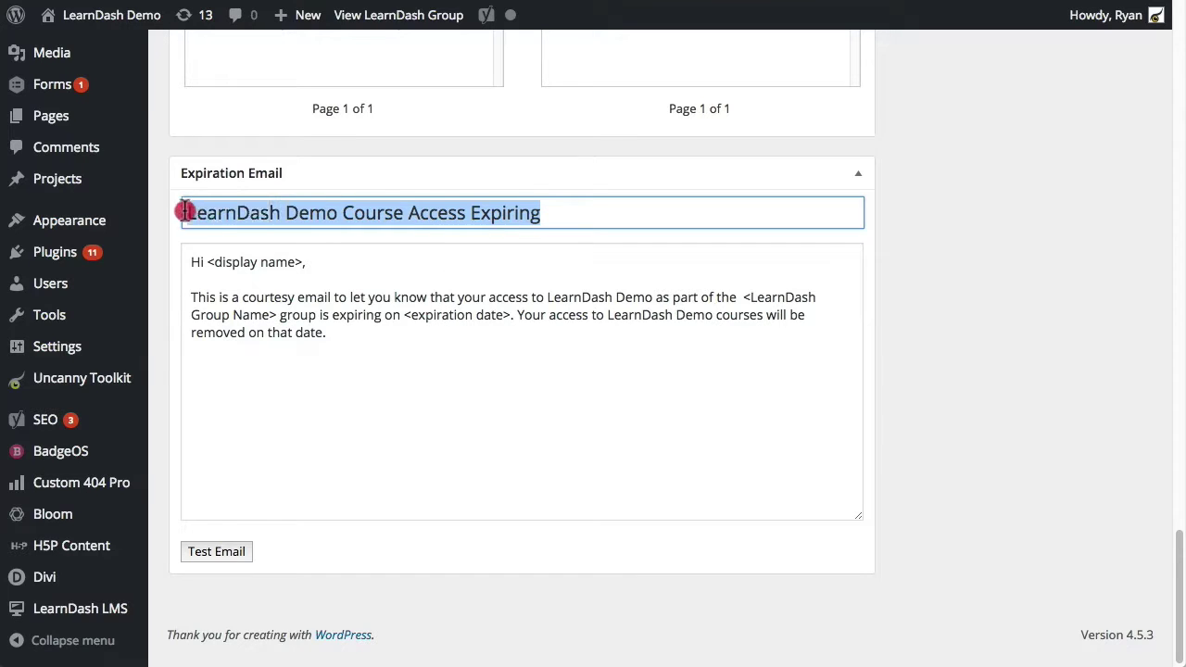
{"action": "left_click", "coordinate": [390, 341]}
{"action": "key", "text": "ctrl+a"}
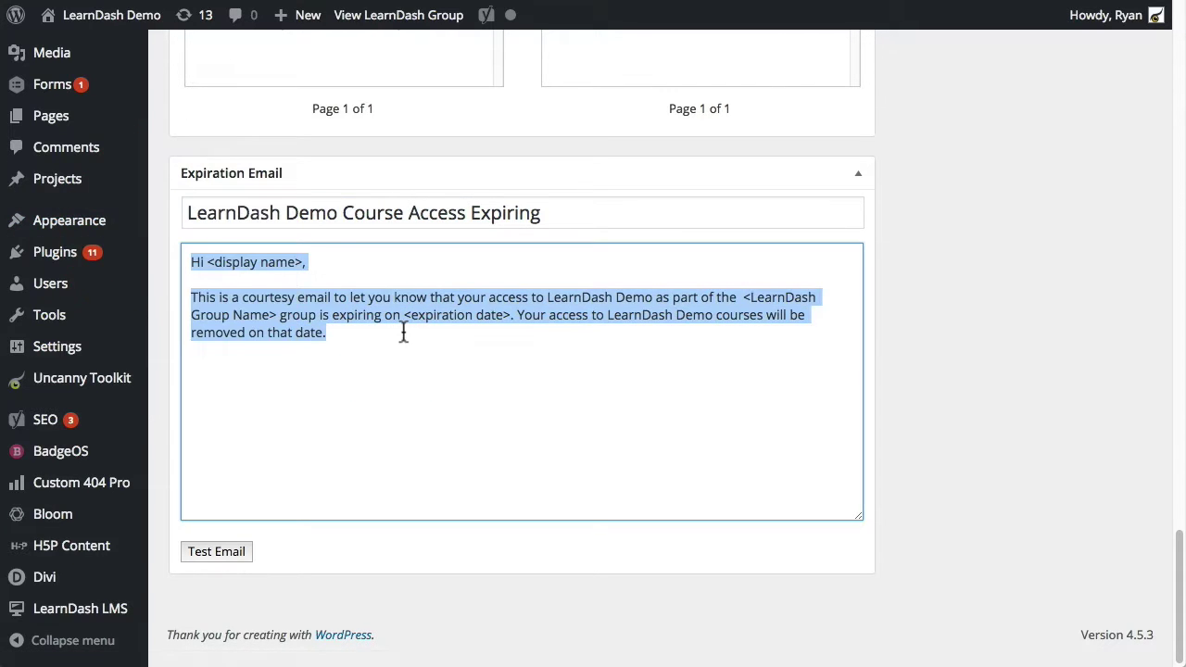
{"action": "left_click", "coordinate": [416, 344]}
{"action": "key", "text": "Tab"}
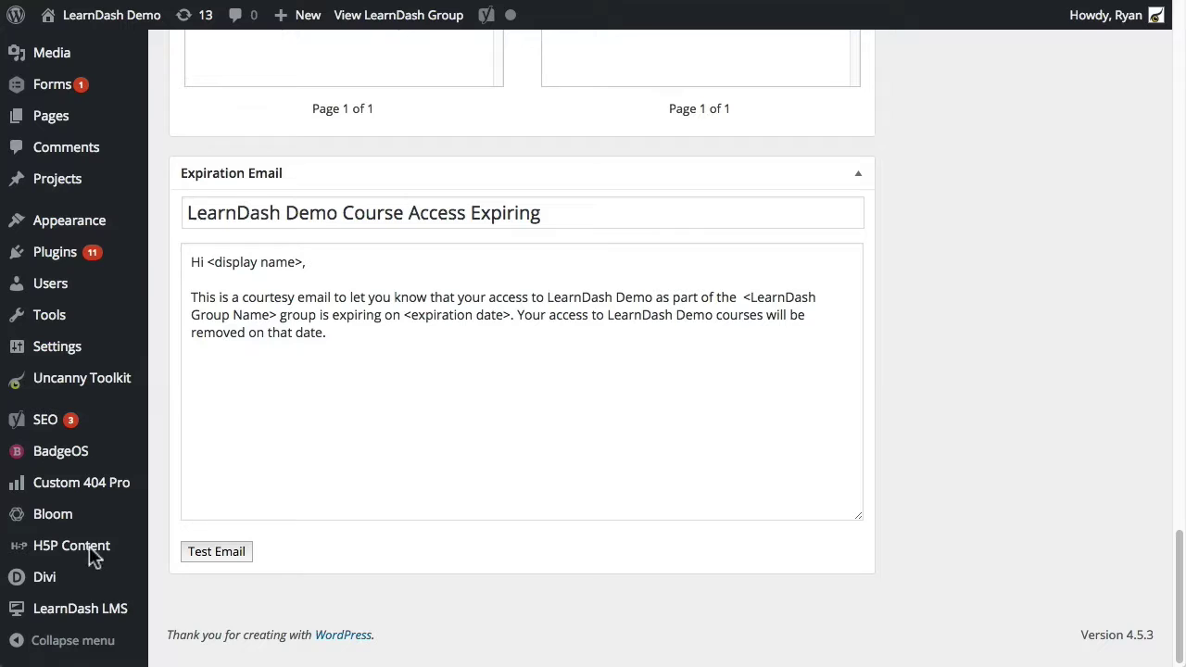
Send a test copy of Group A's expiration email to the admin's address.
{"action": "left_click", "coordinate": [349, 389]}
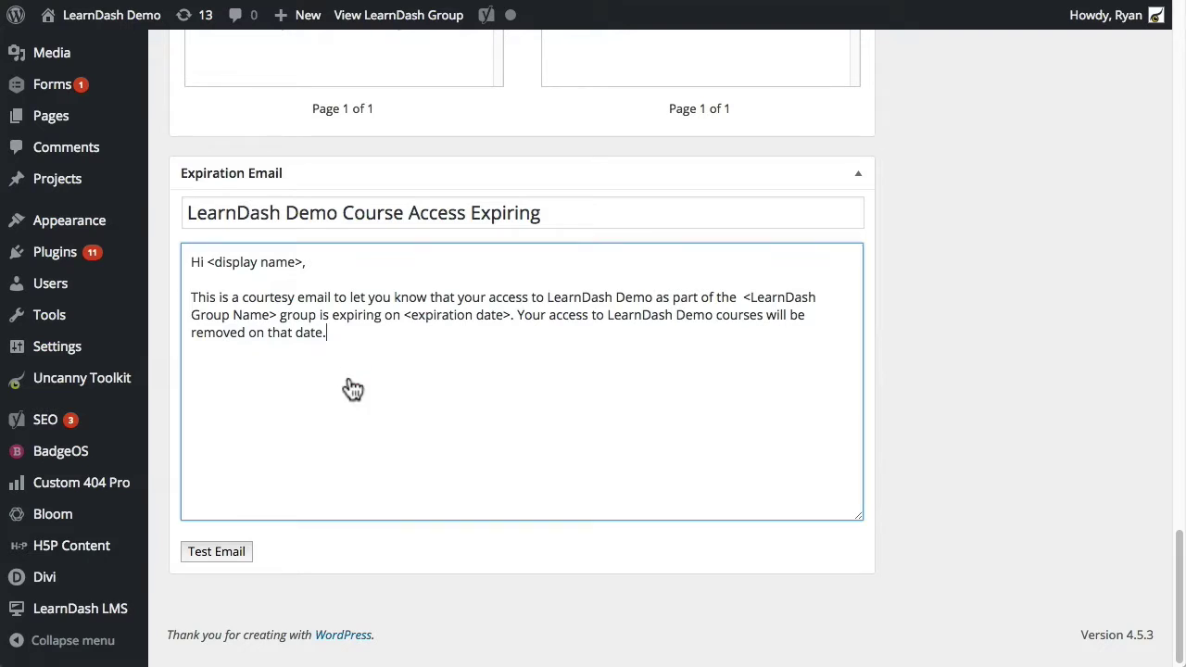
{"action": "left_click", "coordinate": [217, 549]}
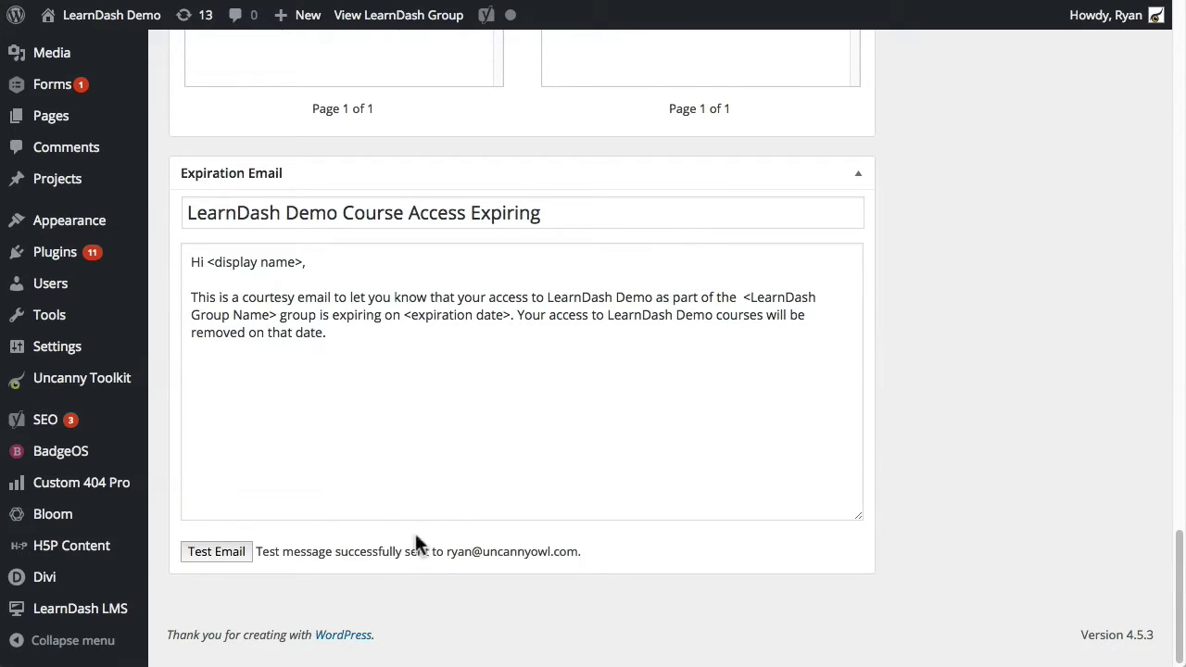